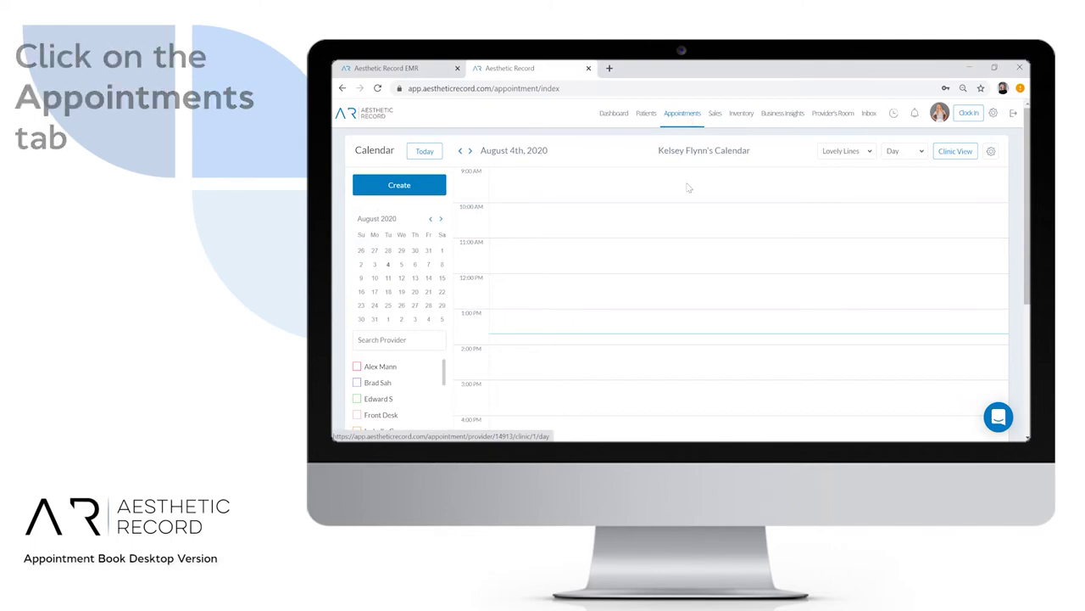
# Scroll through the August 4th, 2020 day calendar and the provider list.
pyautogui.scroll(-1, 667, 272)
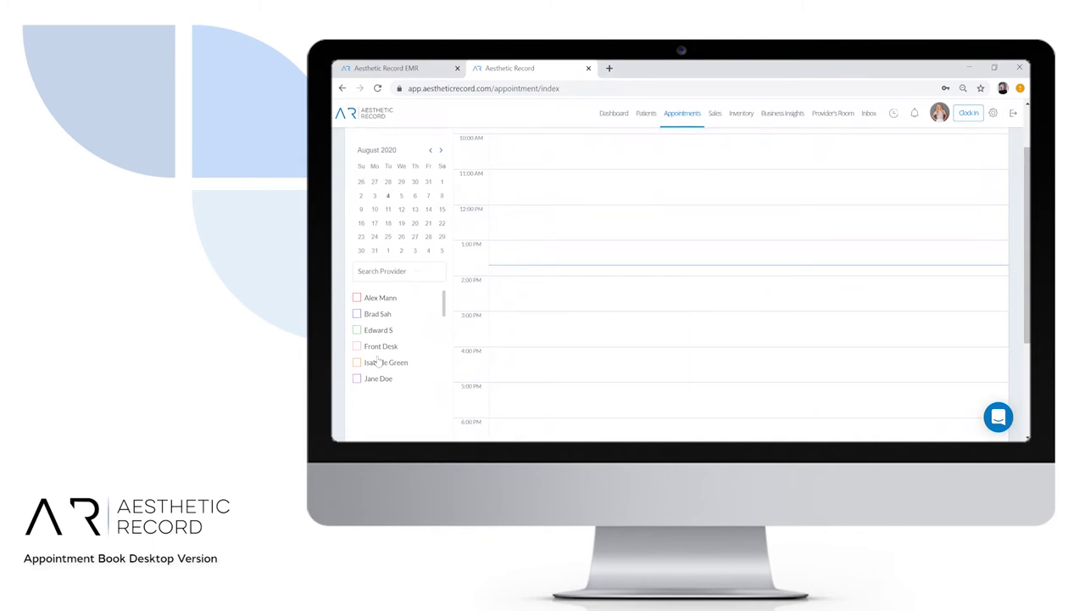
pyautogui.scroll(-1, 378, 361)
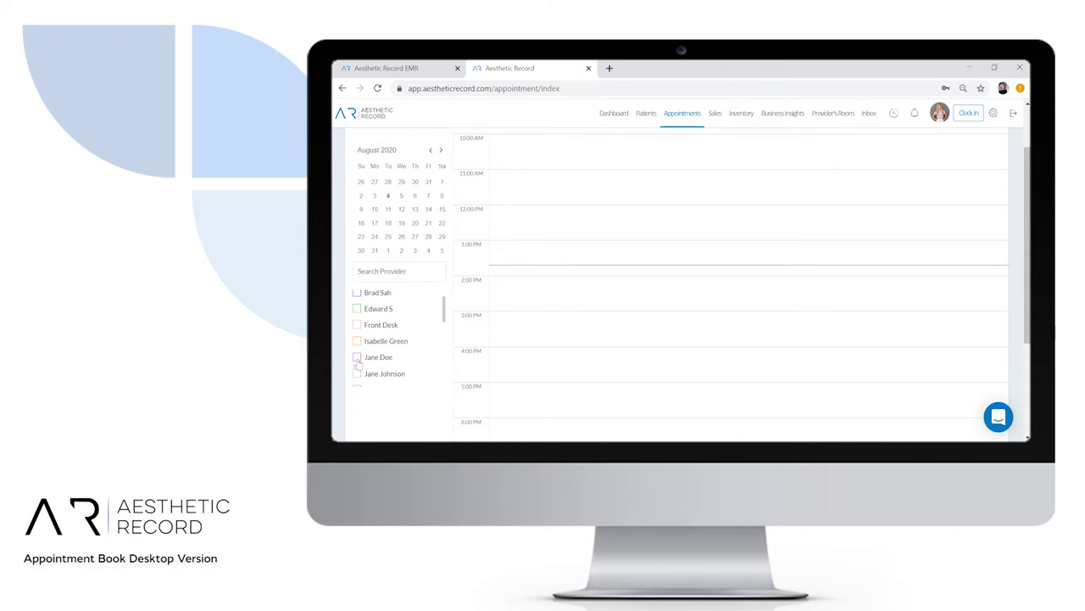
pyautogui.scroll(-1, 395, 347)
pyautogui.scroll(1, 397, 346)
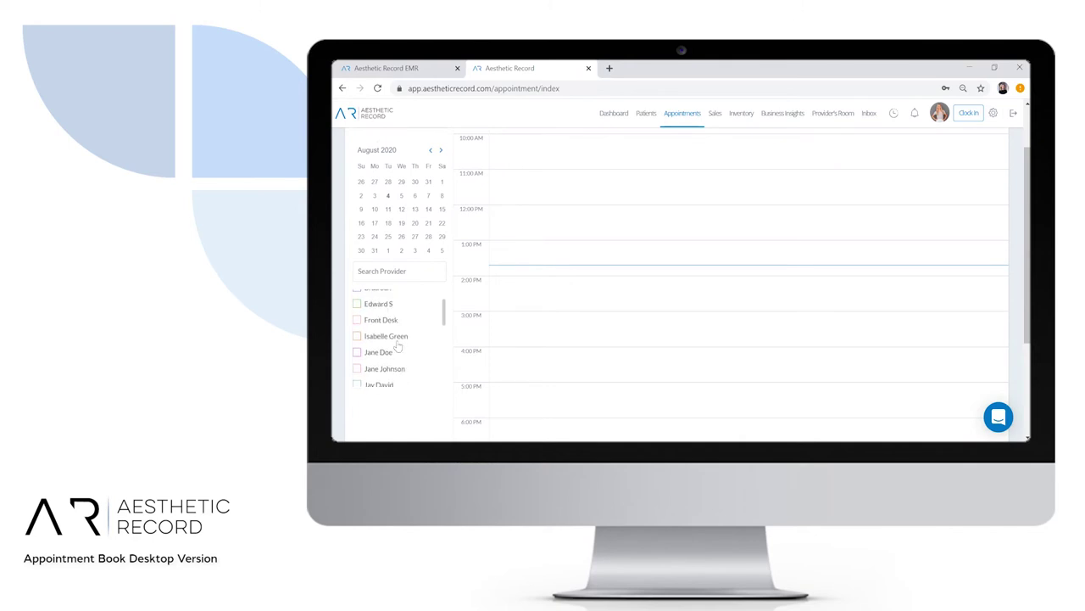
pyautogui.scroll(2, 397, 346)
pyautogui.scroll(2, 513, 318)
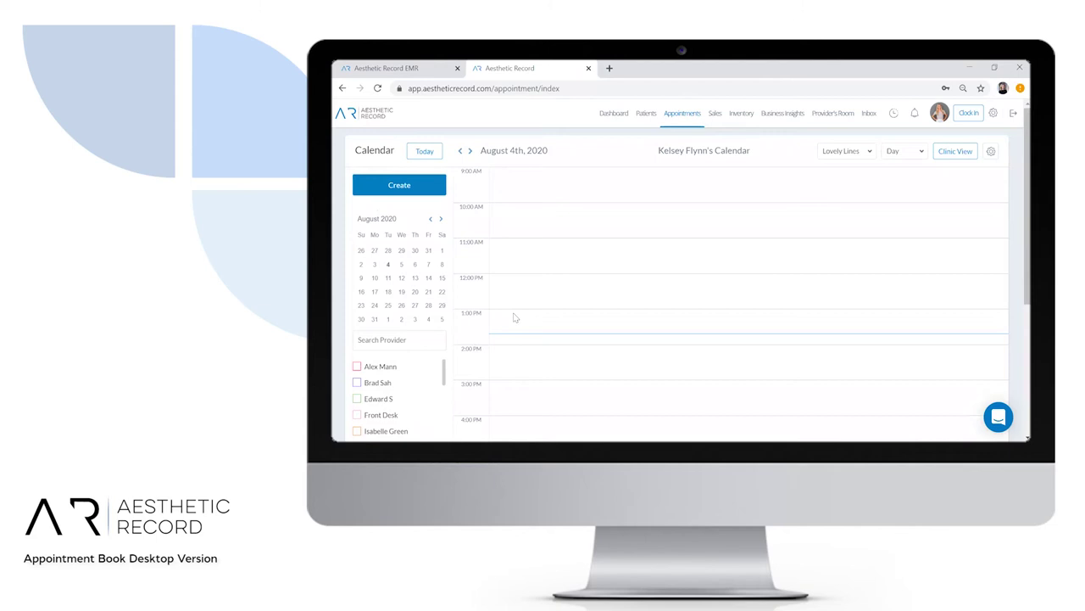
pyautogui.click(966, 154)
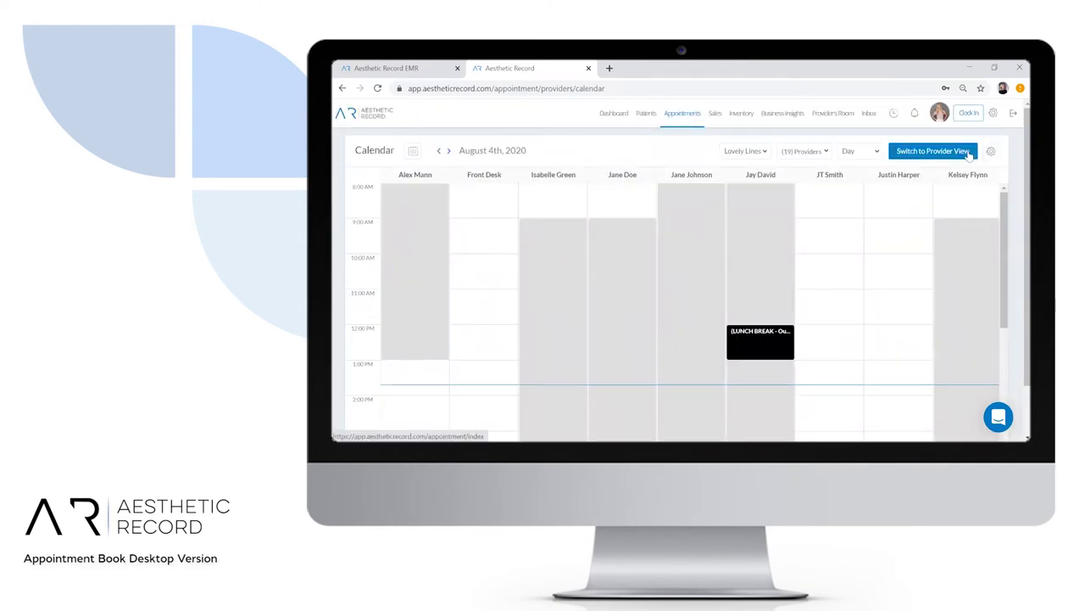
pyautogui.click(968, 153)
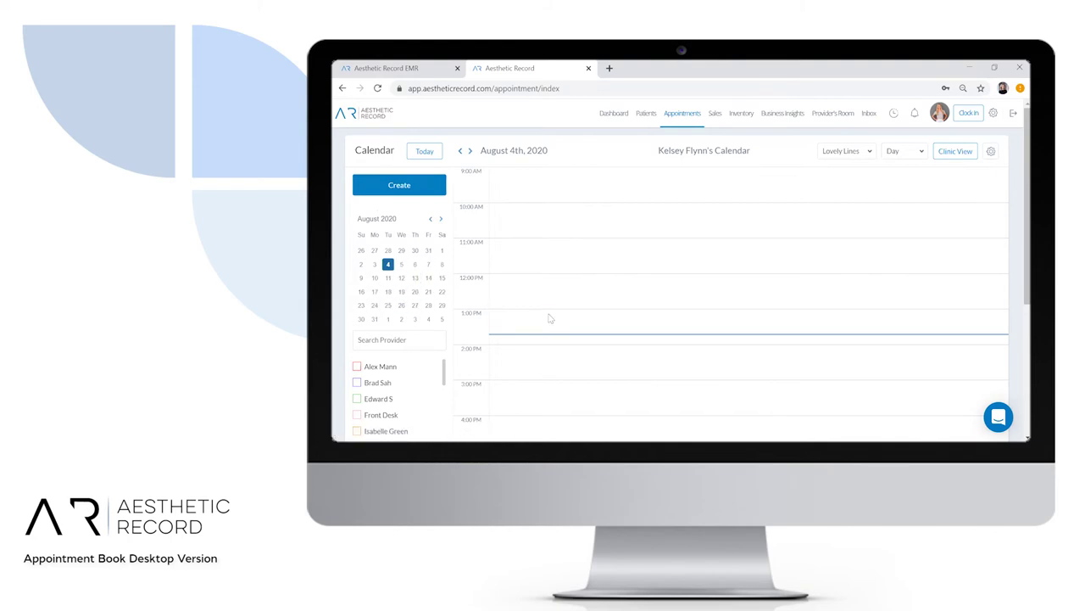
pyautogui.scroll(-2, 549, 318)
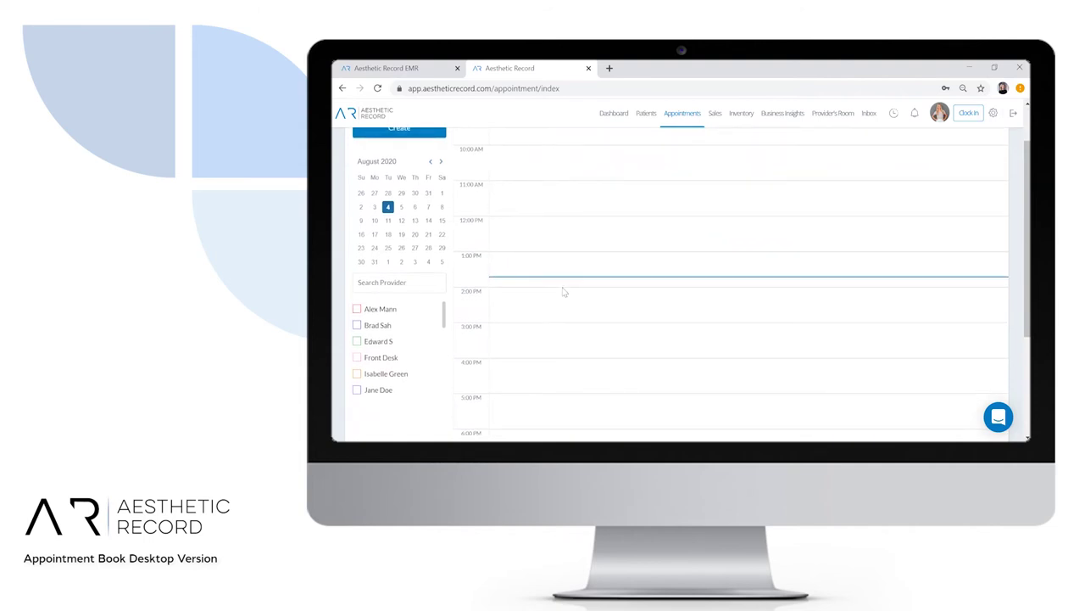
# Start a new appointment in the 2:00 PM slot, keeping the current provider.
pyautogui.click(563, 292)
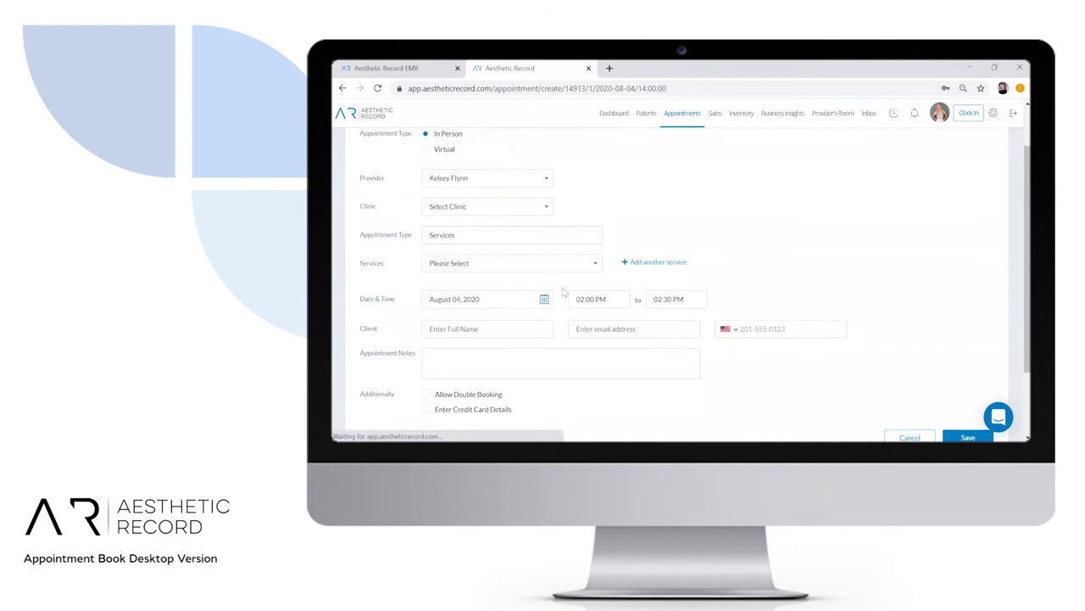
pyautogui.scroll(2, 563, 291)
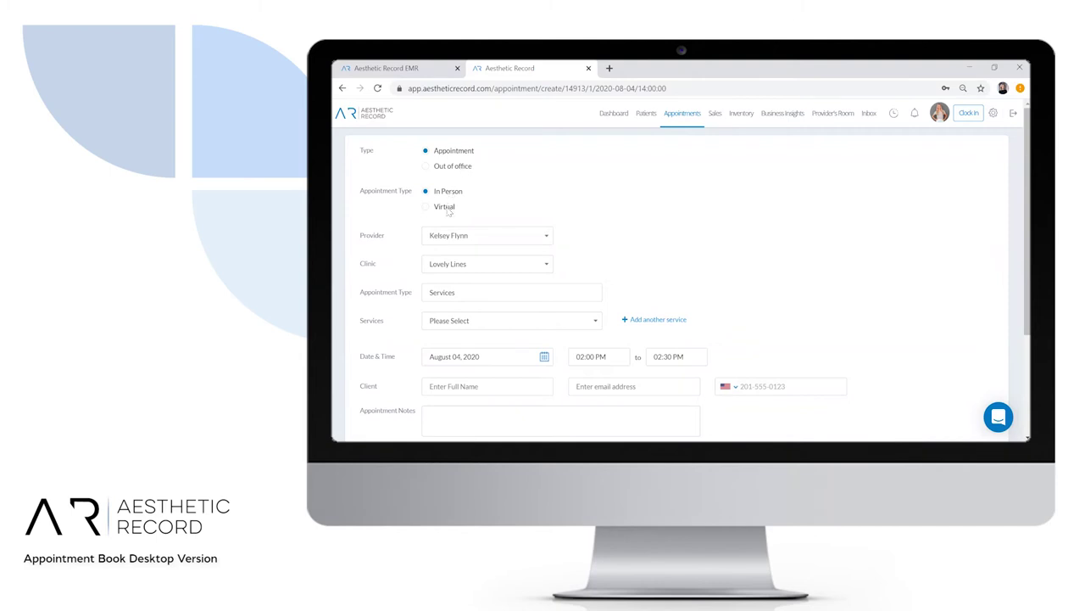
pyautogui.click(486, 240)
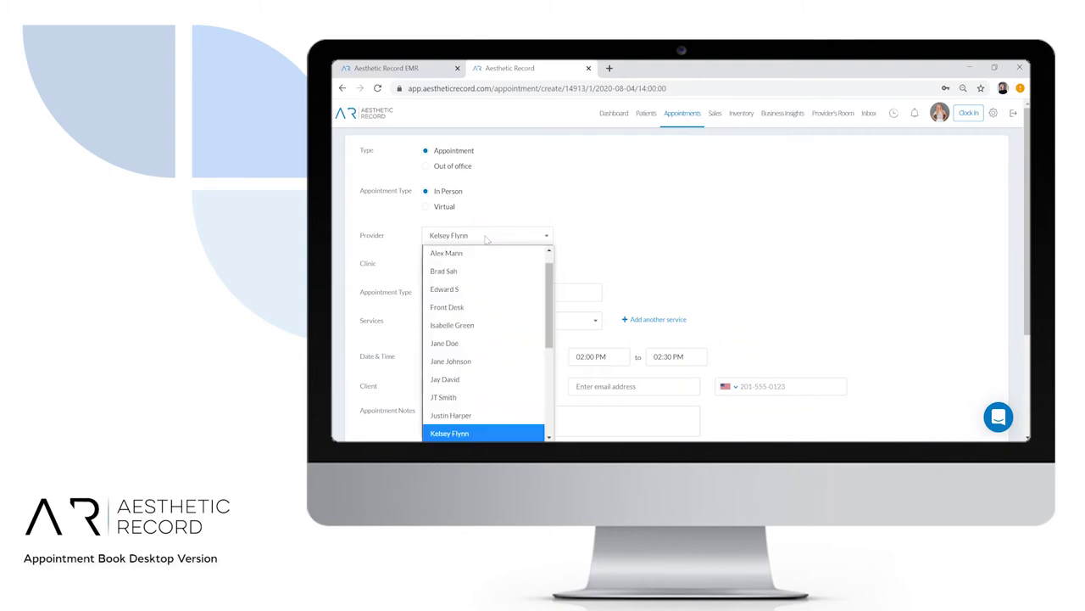
pyautogui.click(591, 228)
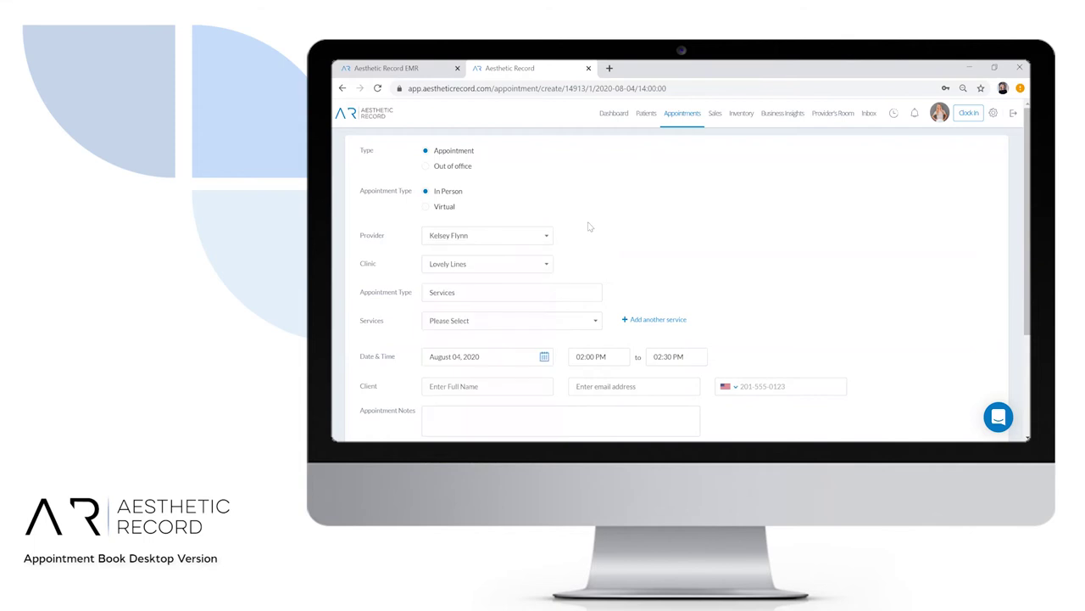
# Set the clinic to Lovely Lines and the service to Dermal Filler Current Patient.
pyautogui.click(549, 264)
pyautogui.click(581, 262)
pyautogui.click(485, 324)
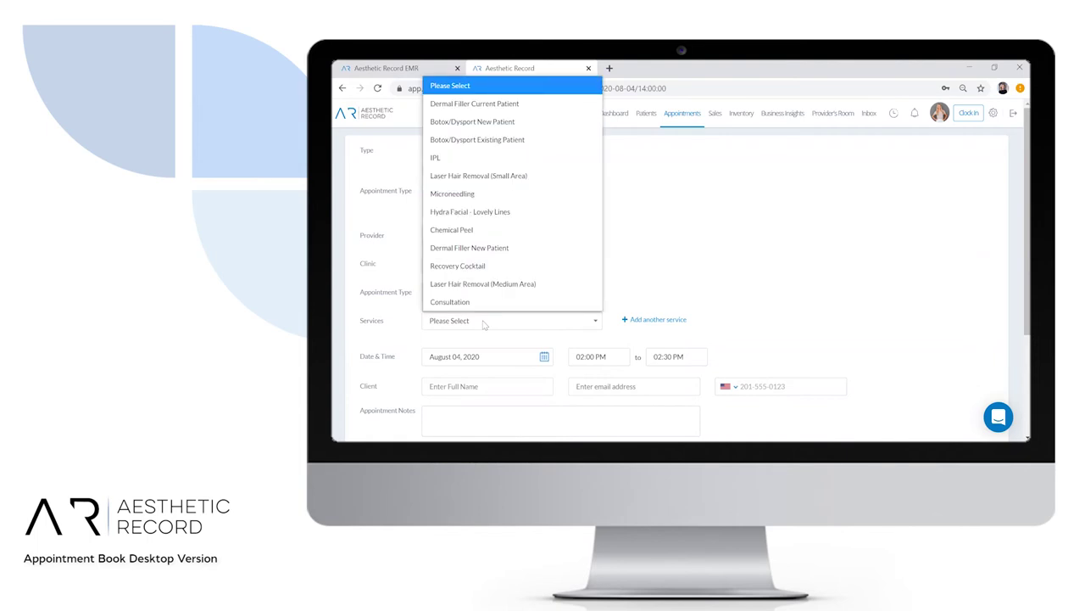
pyautogui.click(552, 104)
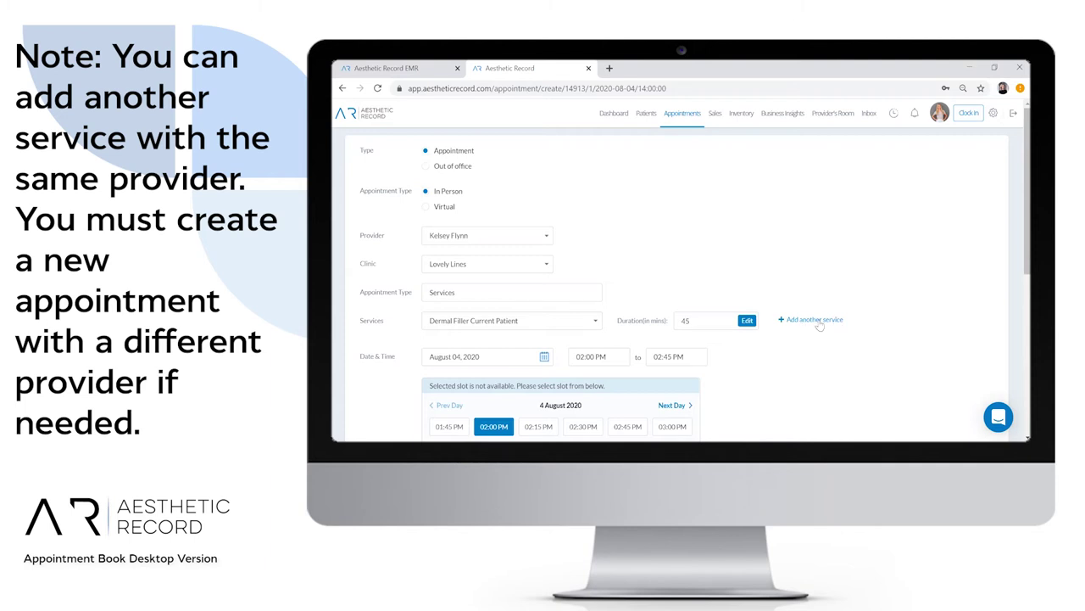
# Keep the 02:00 PM time slot and attach the matching existing client by name.
pyautogui.scroll(-3, 817, 347)
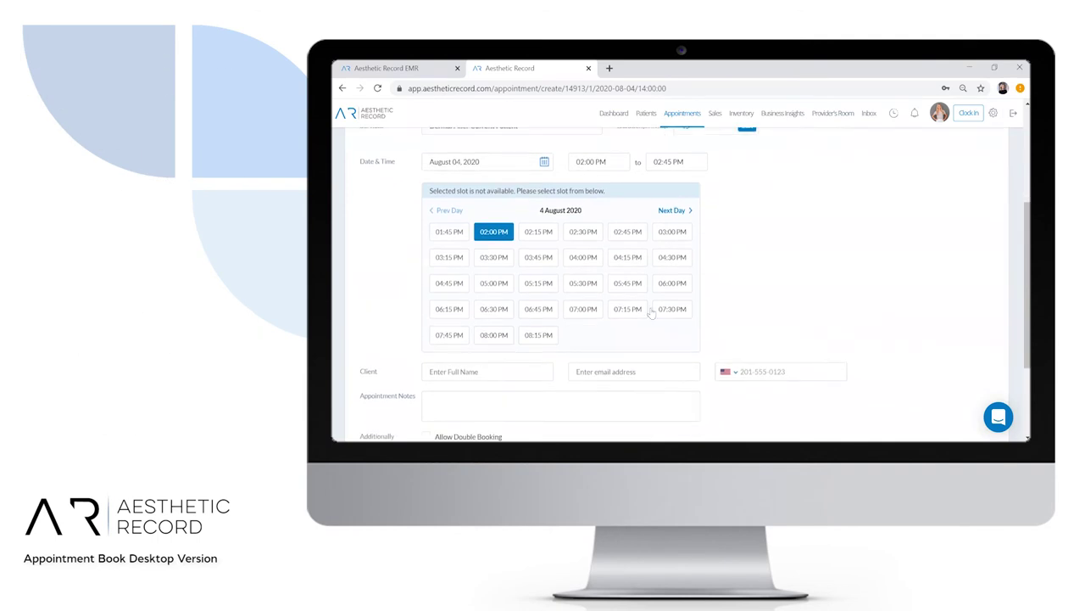
pyautogui.click(586, 266)
pyautogui.scroll(-1, 740, 247)
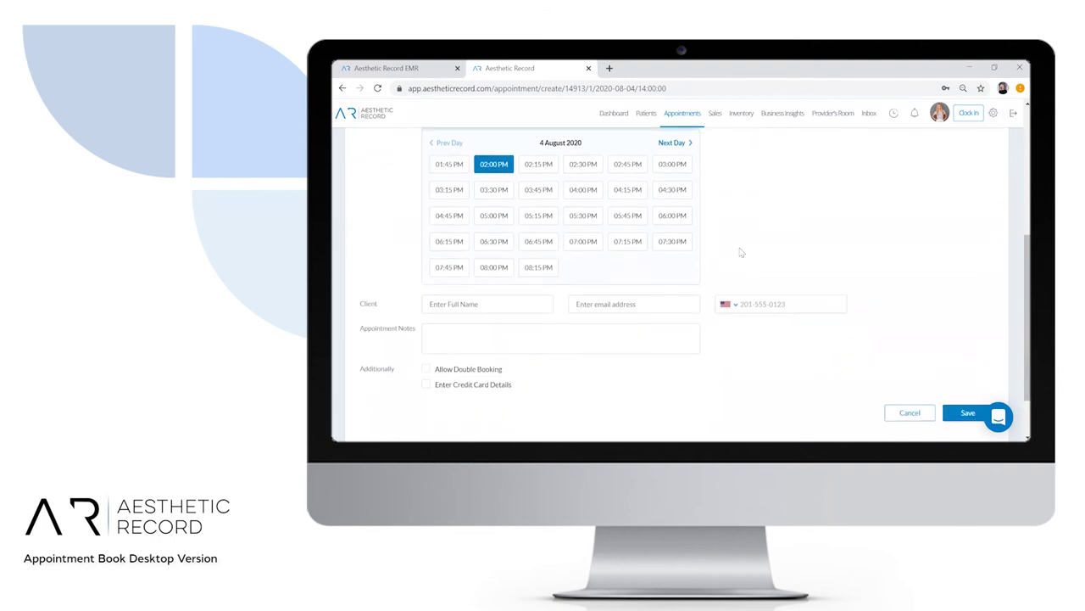
pyautogui.click(510, 302)
pyautogui.write('jaime')
pyautogui.click(501, 327)
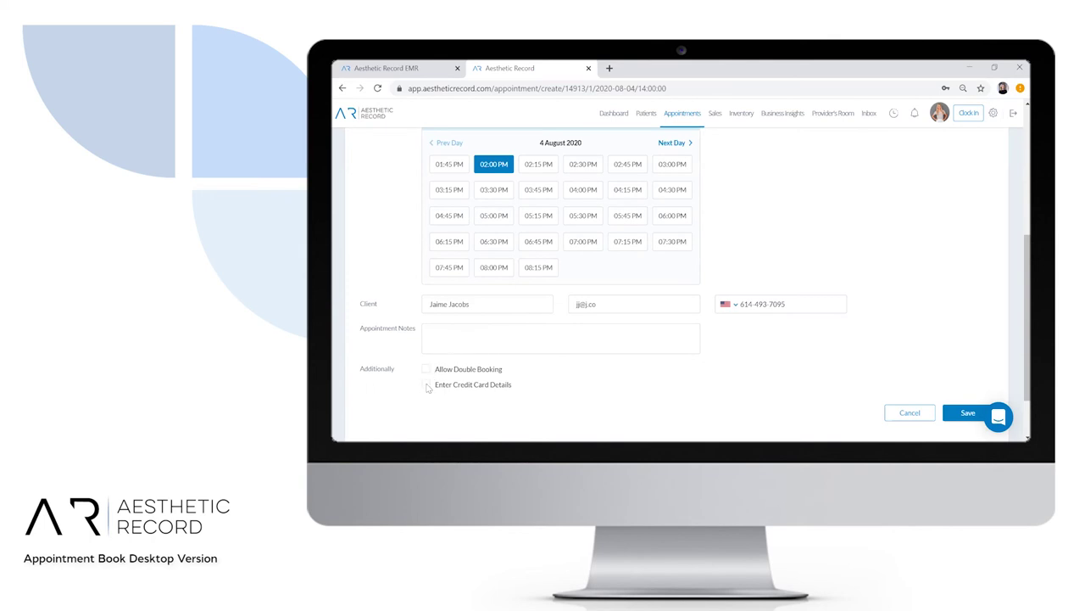
# Leave Enter Credit Card Details off and save the new appointment.
pyautogui.click(426, 386)
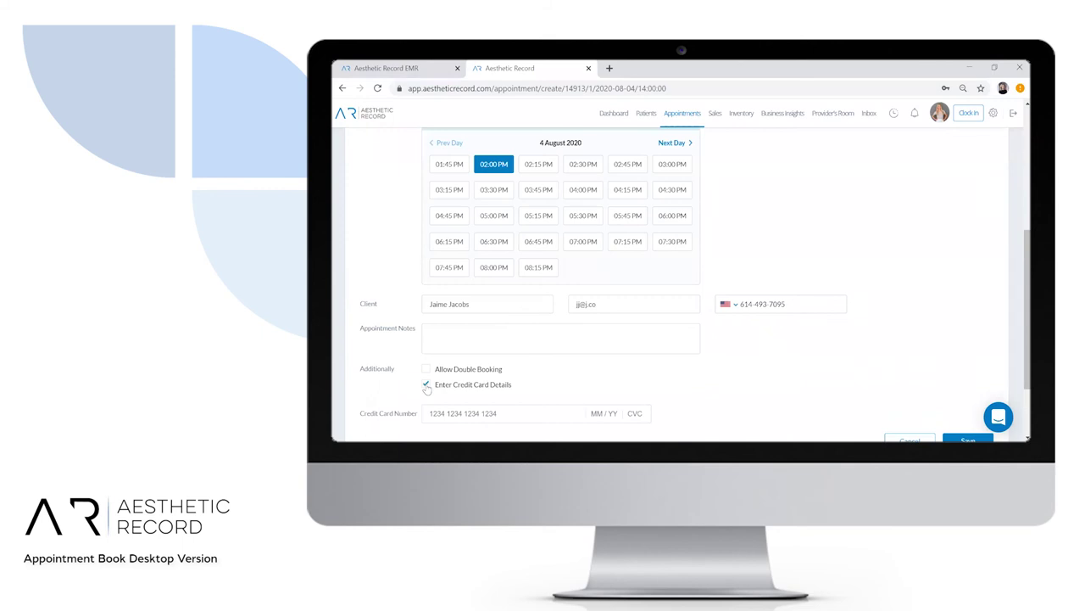
pyautogui.click(427, 386)
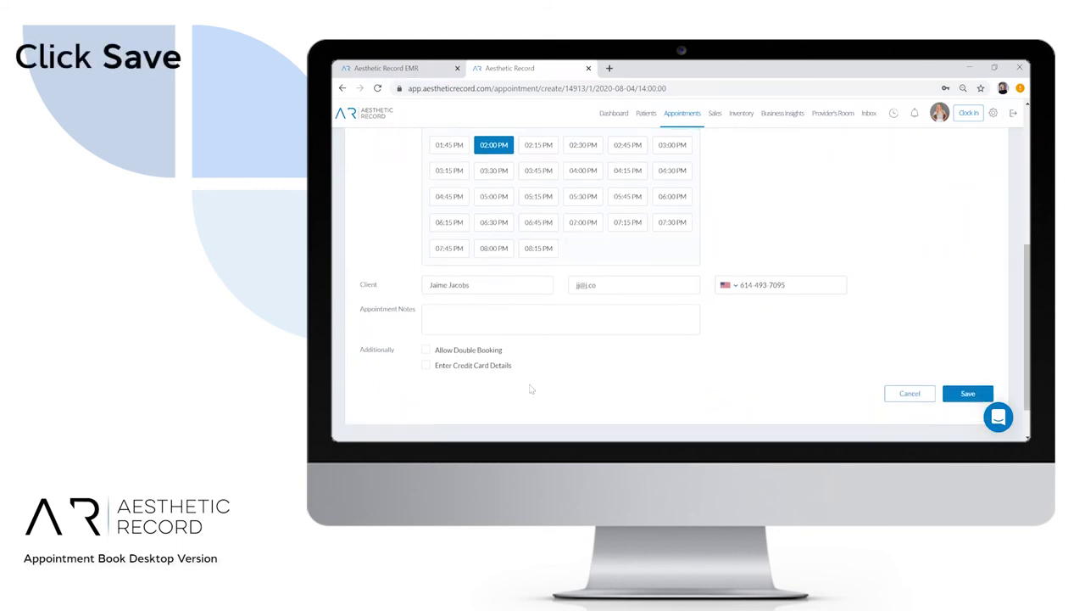
pyautogui.scroll(-1, 530, 388)
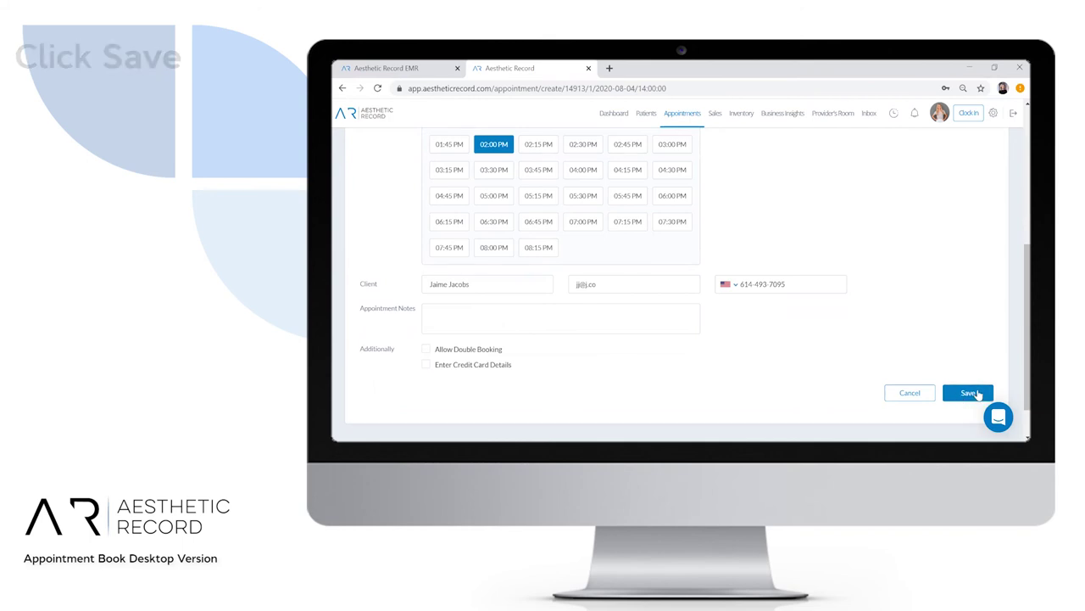
pyautogui.click(975, 393)
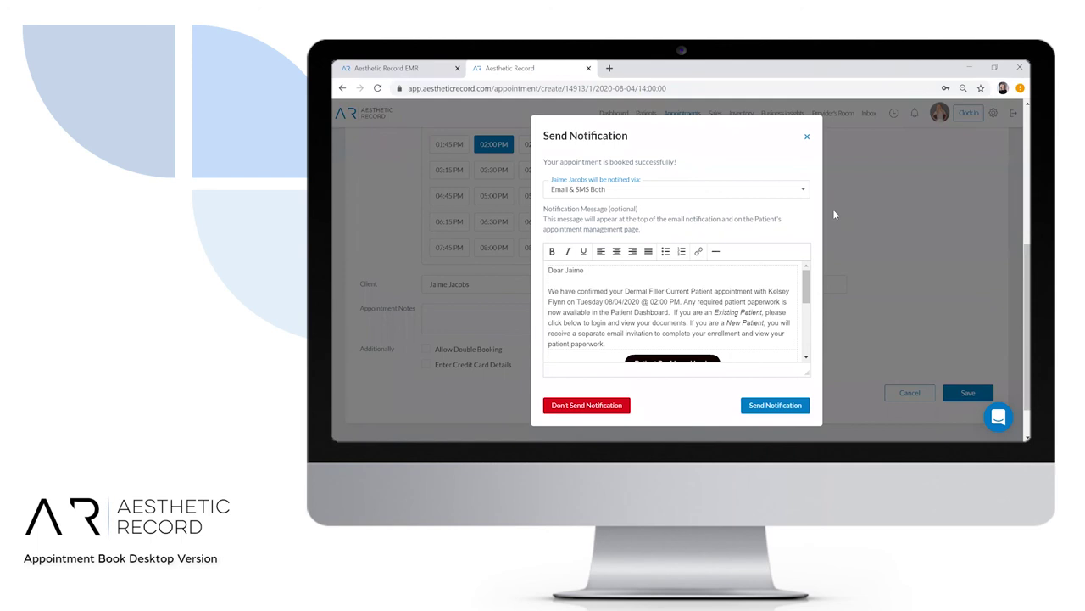
# Close the Send Notification dialog without notifying the client by email or SMS.
pyautogui.click(790, 193)
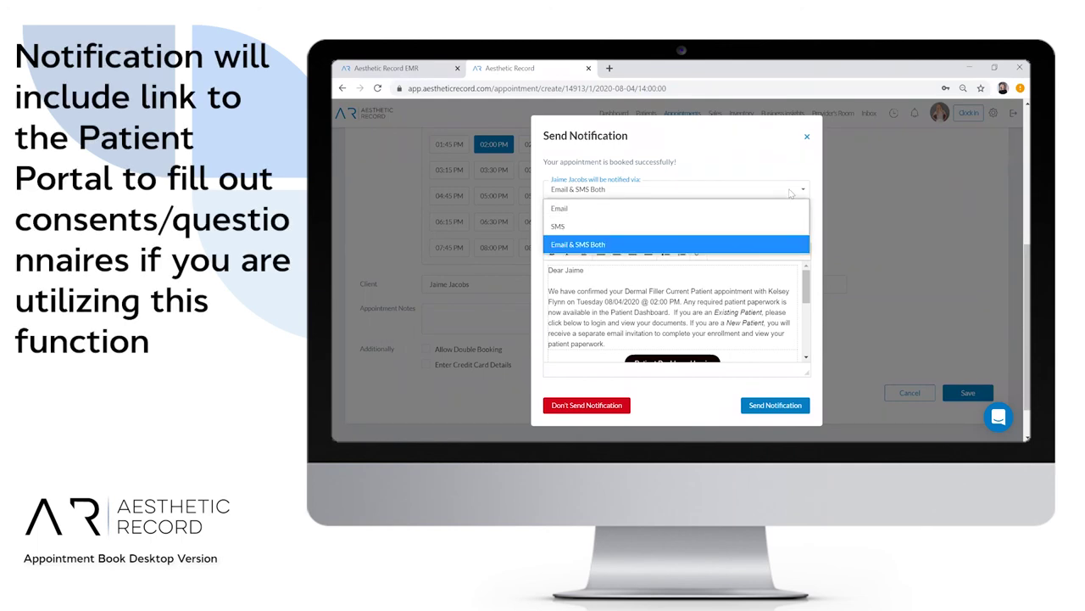
pyautogui.click(676, 413)
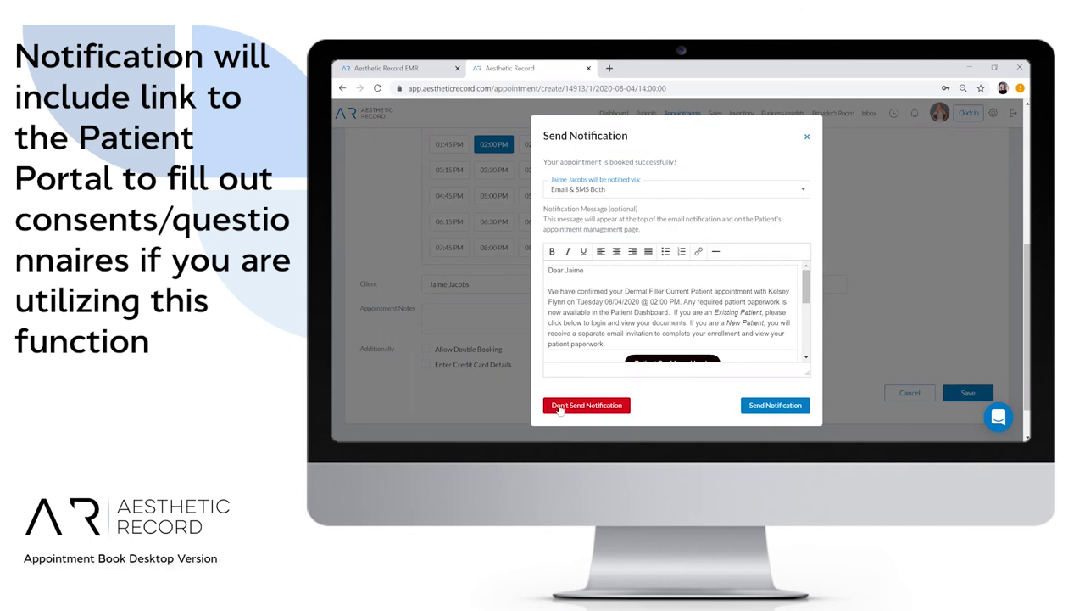
pyautogui.click(616, 412)
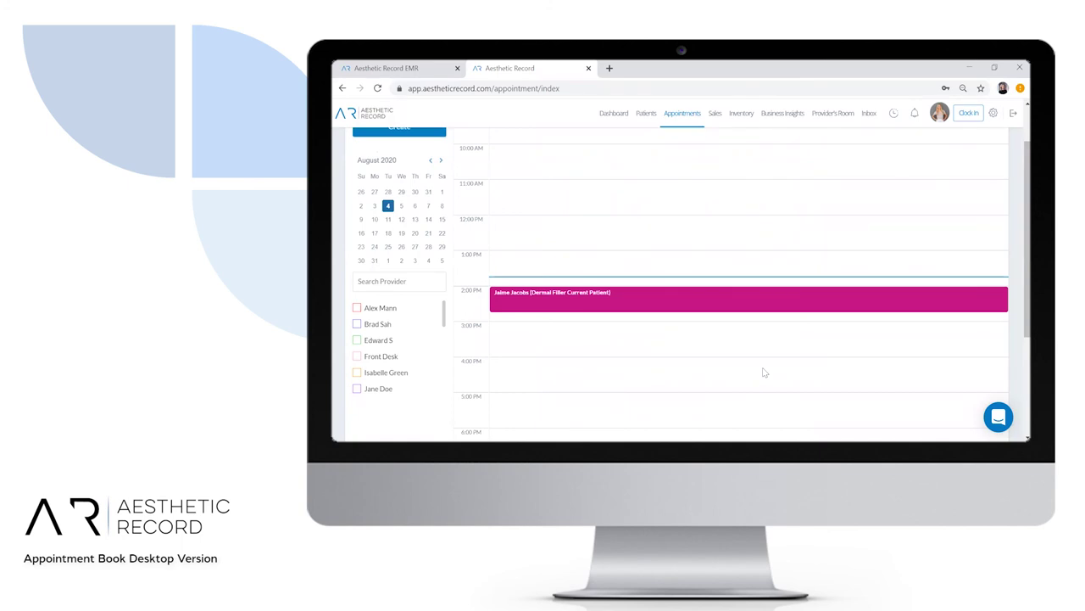
pyautogui.click(753, 304)
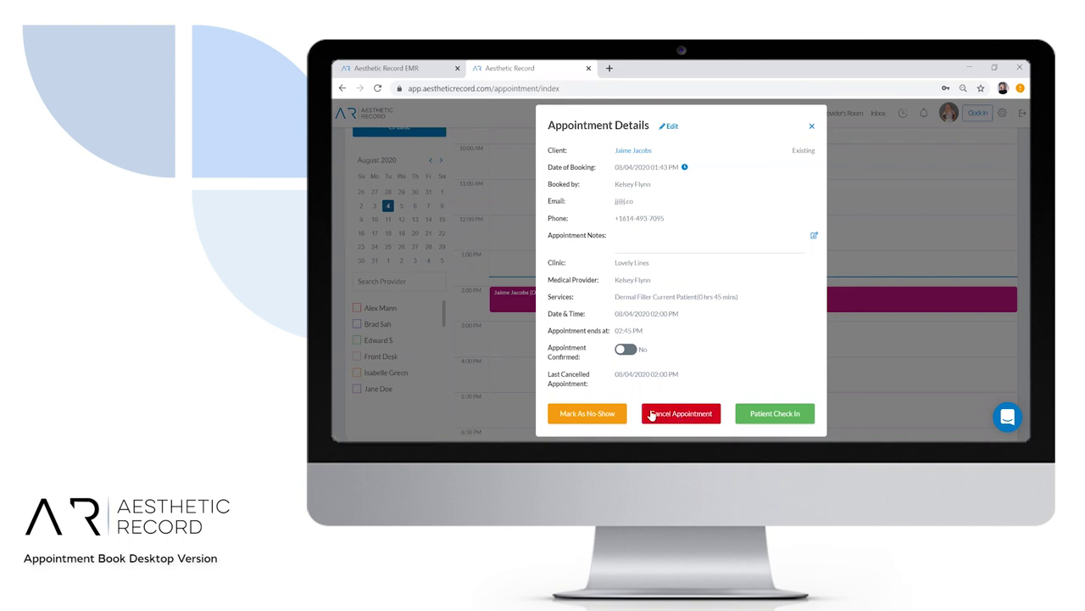
pyautogui.click(710, 413)
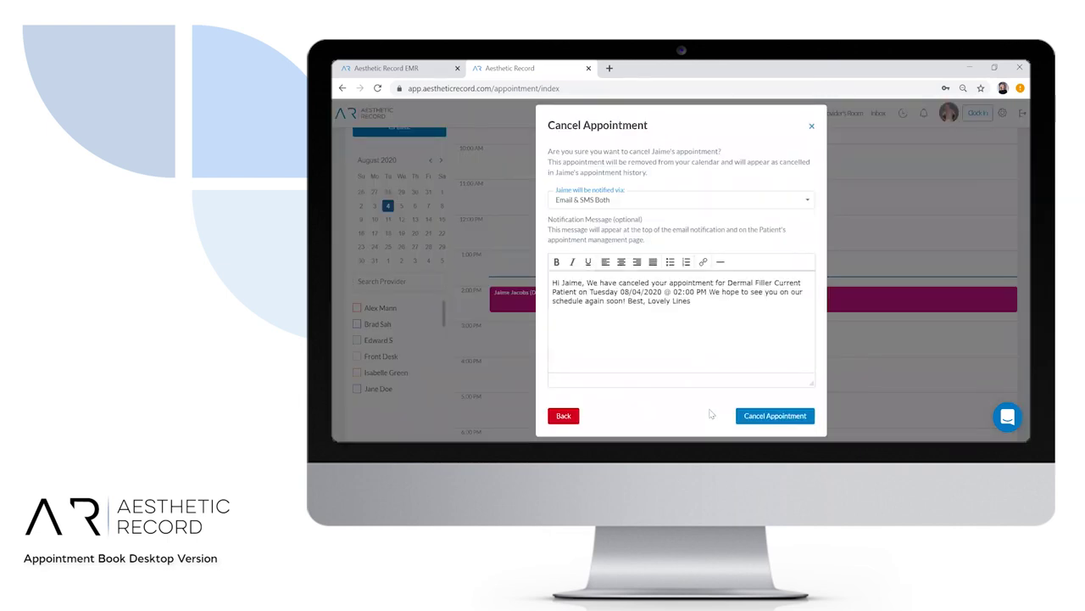
pyautogui.click(749, 202)
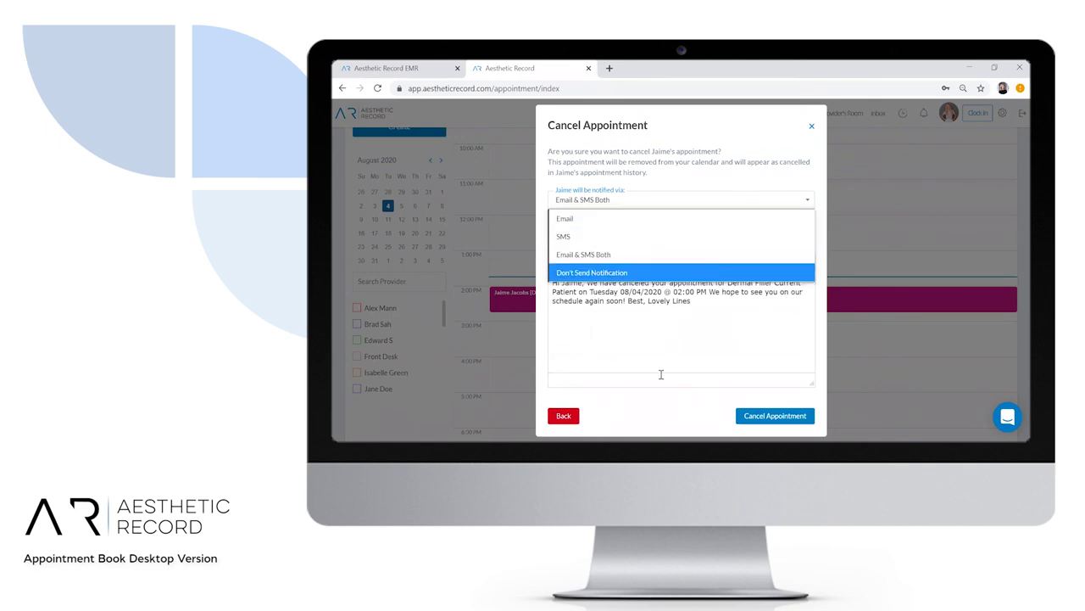
pyautogui.click(660, 404)
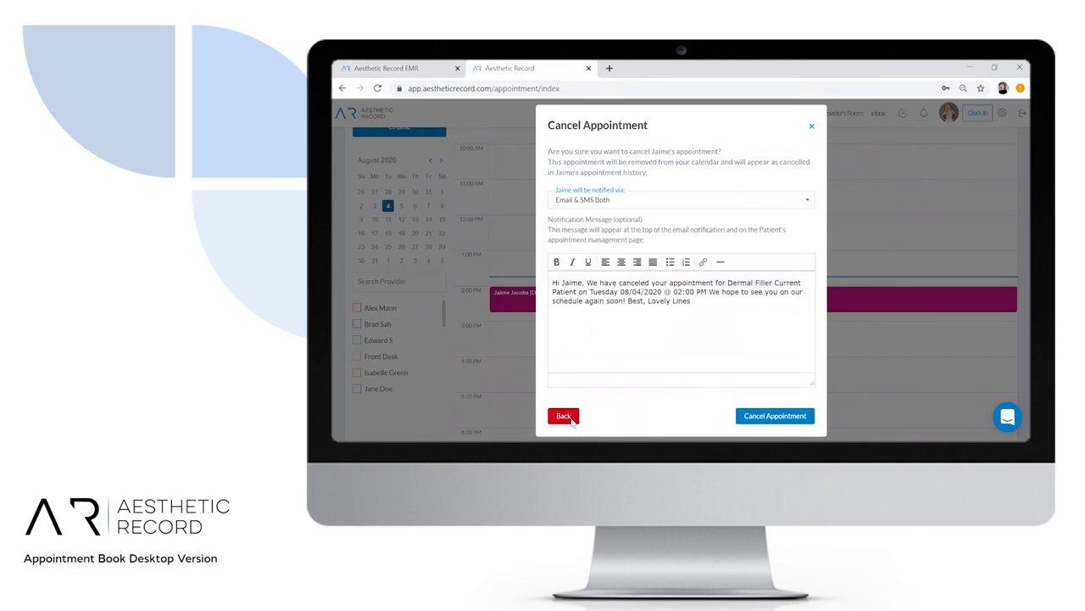
pyautogui.click(563, 415)
# Open the 2:00 PM appointment's details and mark it as a no-show.
pyautogui.moveTo(744, 298)
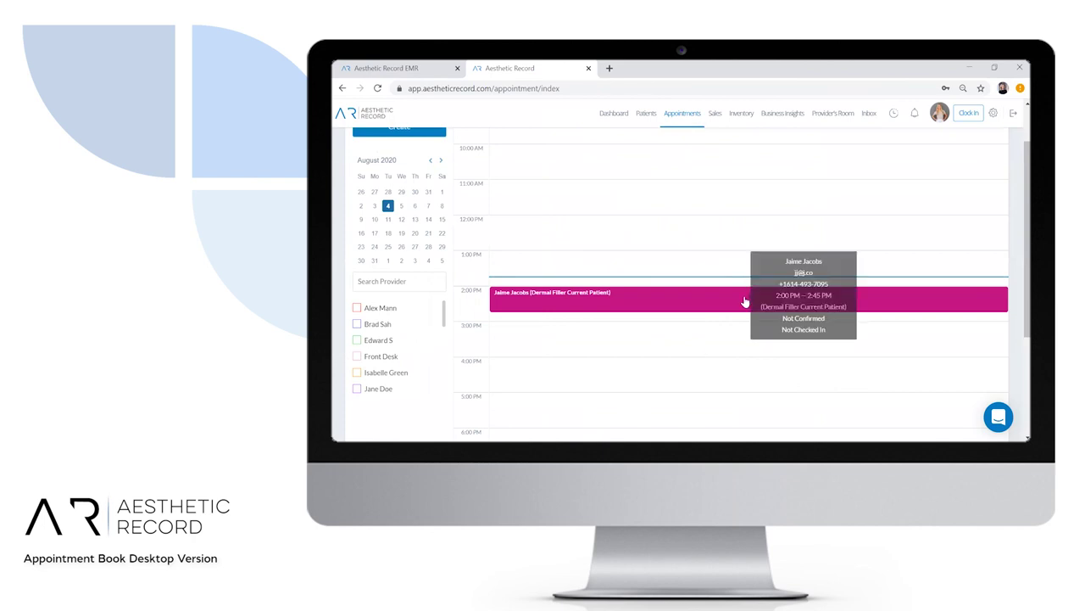
pyautogui.click(745, 300)
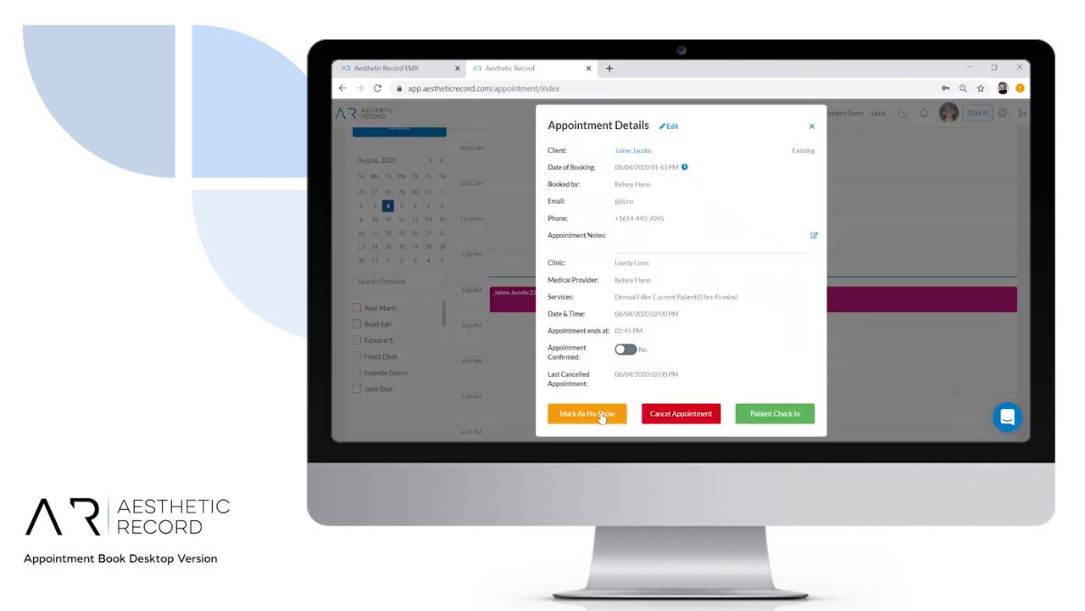
pyautogui.click(603, 414)
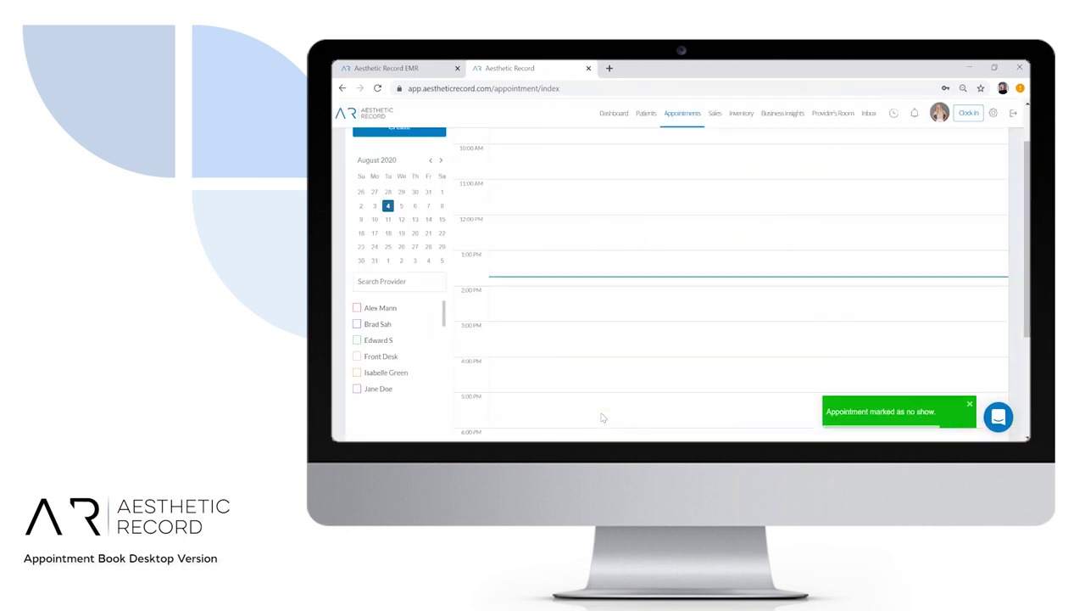